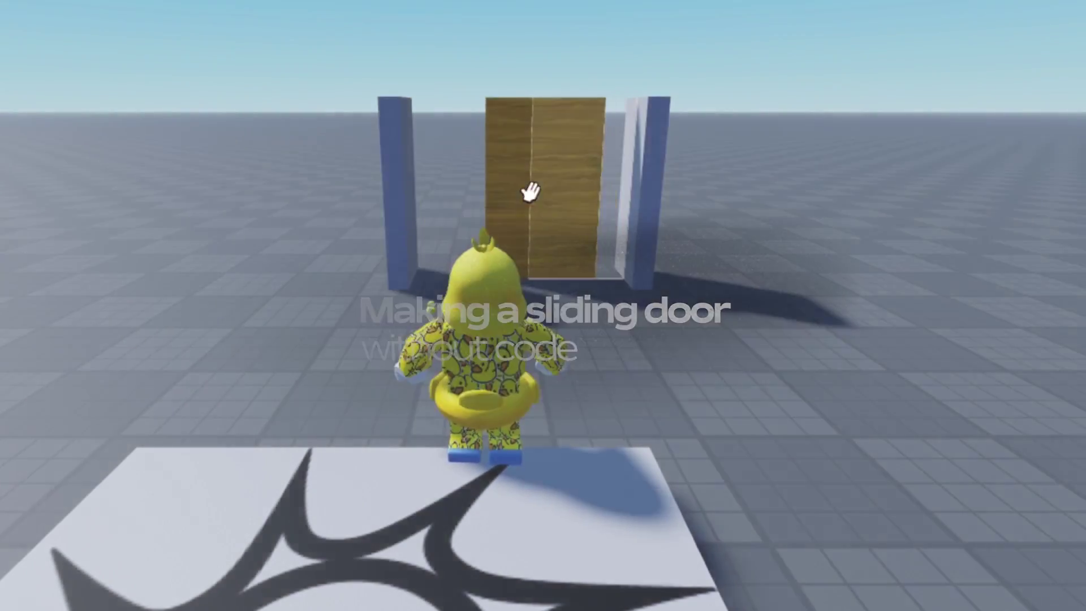
Test the finished example in the playtest by sliding the wooden door between its posts and pulling blocks out of the coloured tower.
left_click_drag(530, 191, 461, 186)
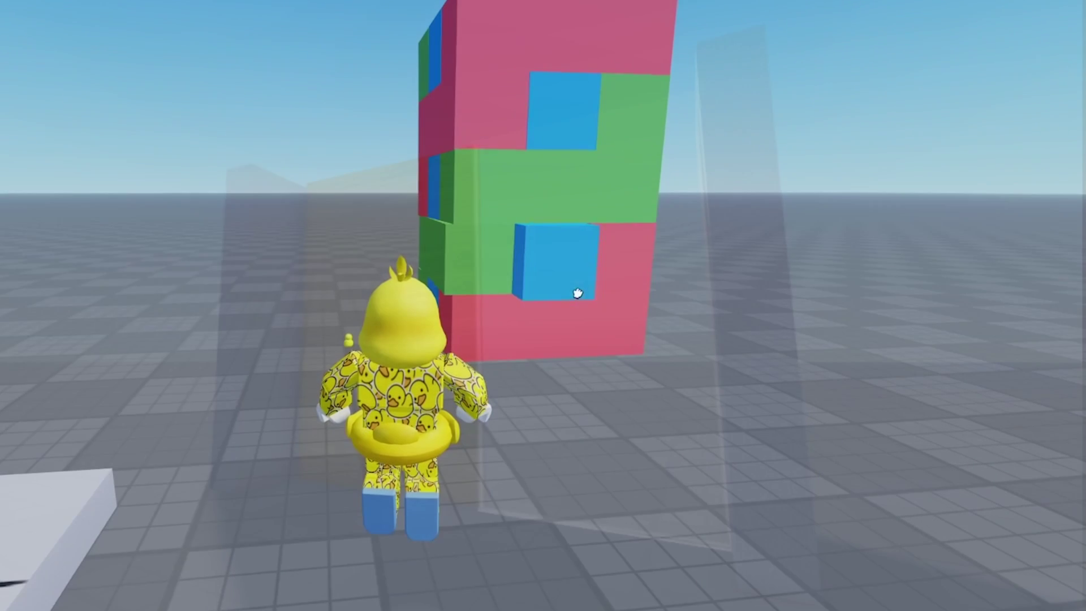
left_click_drag(577, 291, 877, 481)
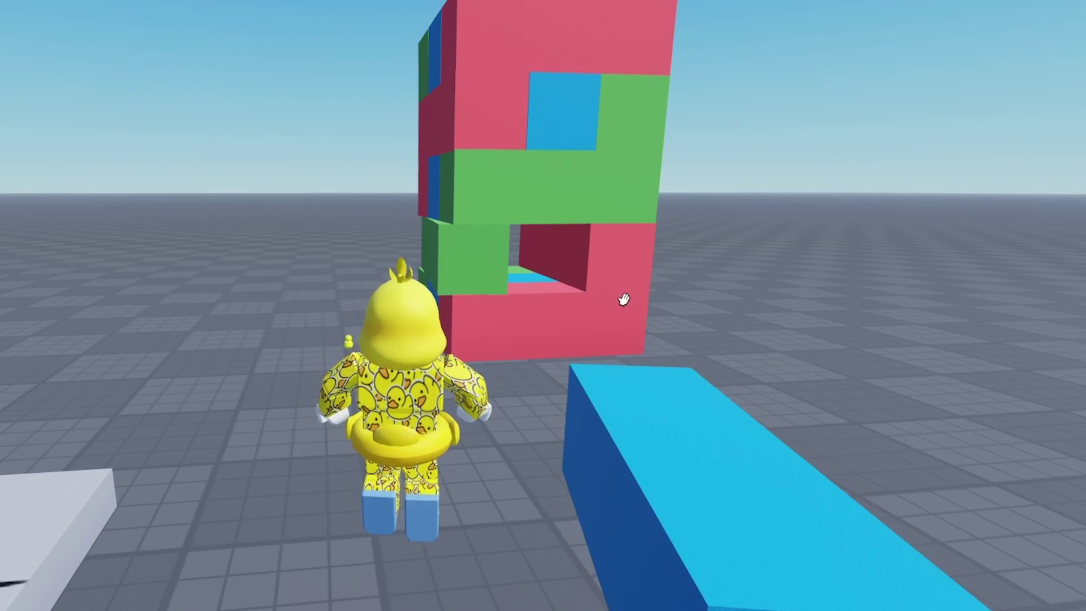
left_click_drag(551, 314, 1020, 409)
left_click_drag(505, 194, 577, 228)
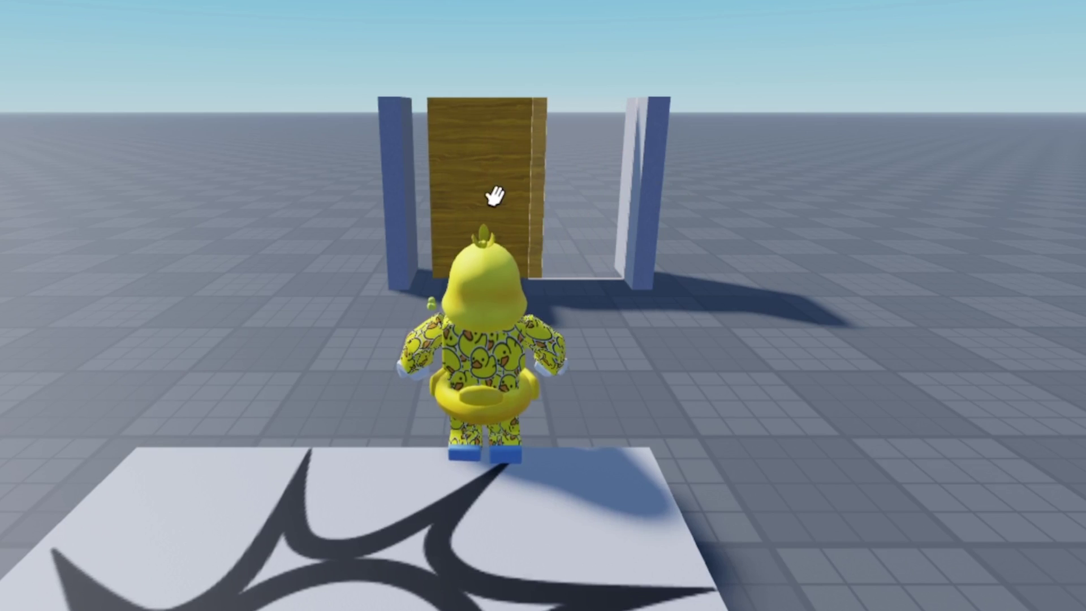
left_click_drag(497, 194, 706, 191)
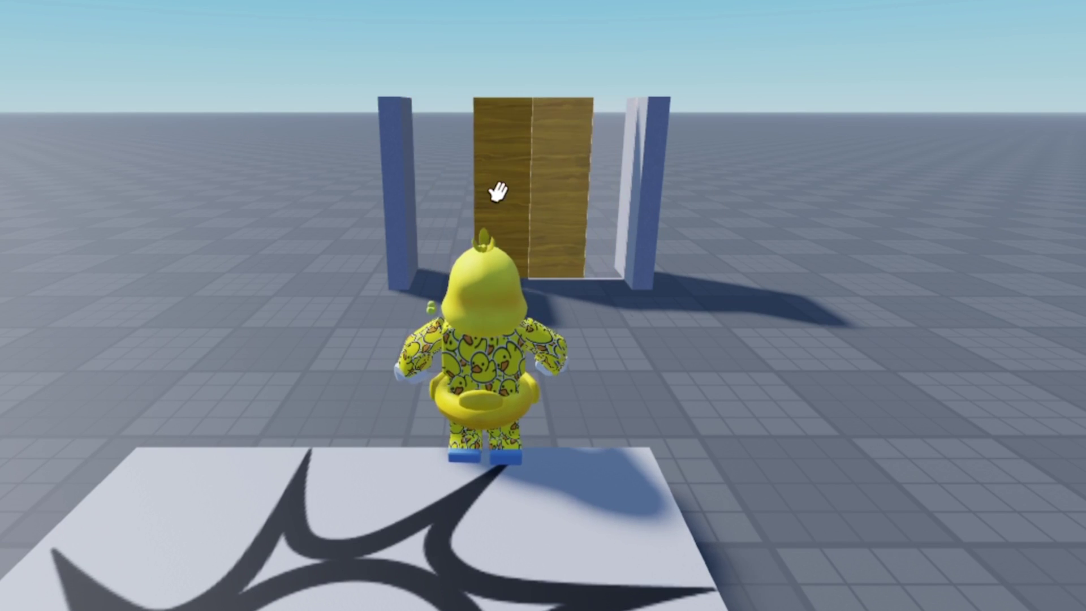
left_click_drag(497, 189, 457, 186)
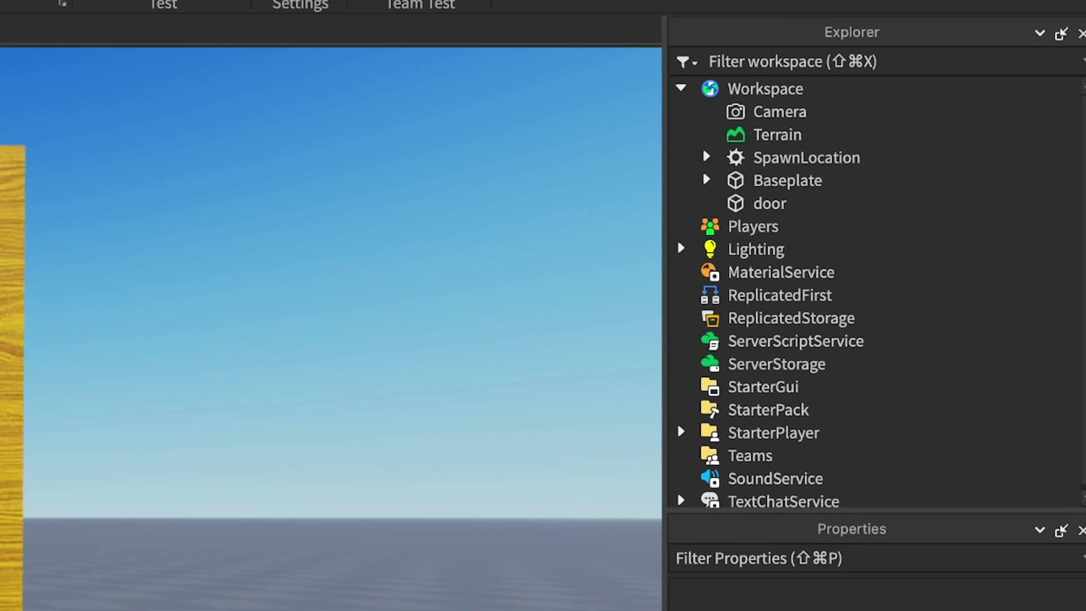
Insert an Attachment into the door part and rename it Attachment0.
left_click(803, 204)
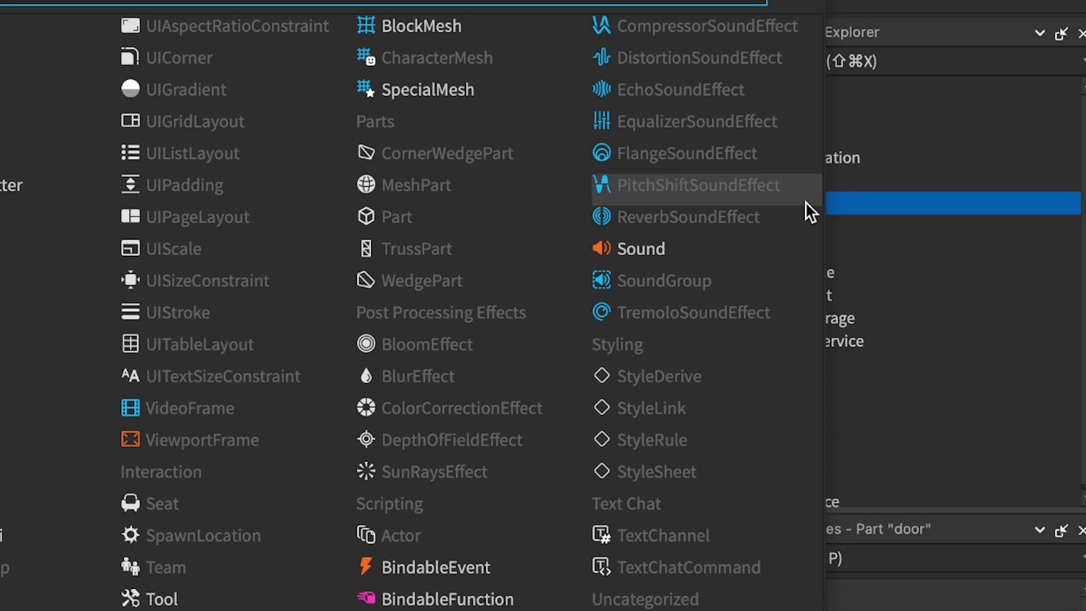
type("attachment")
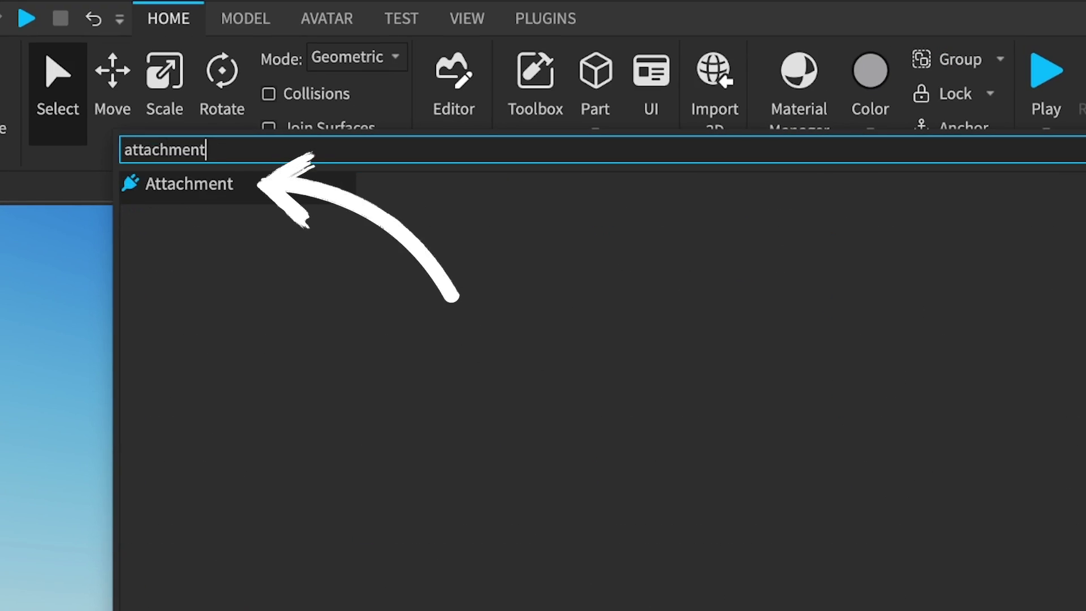
key("Return")
right_click(815, 249)
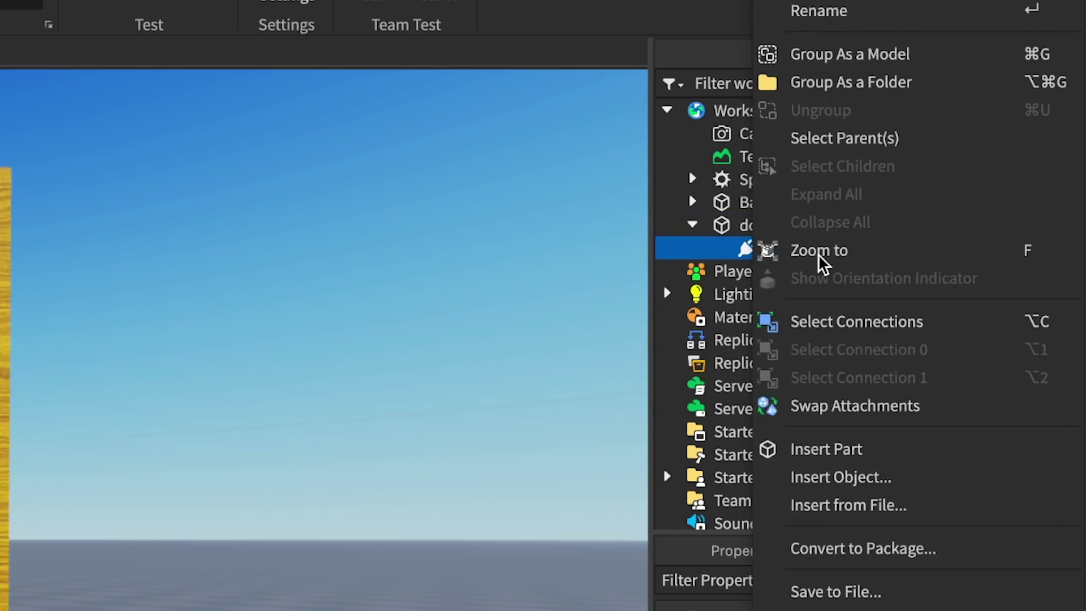
left_click(831, 12)
type("0")
key("Return")
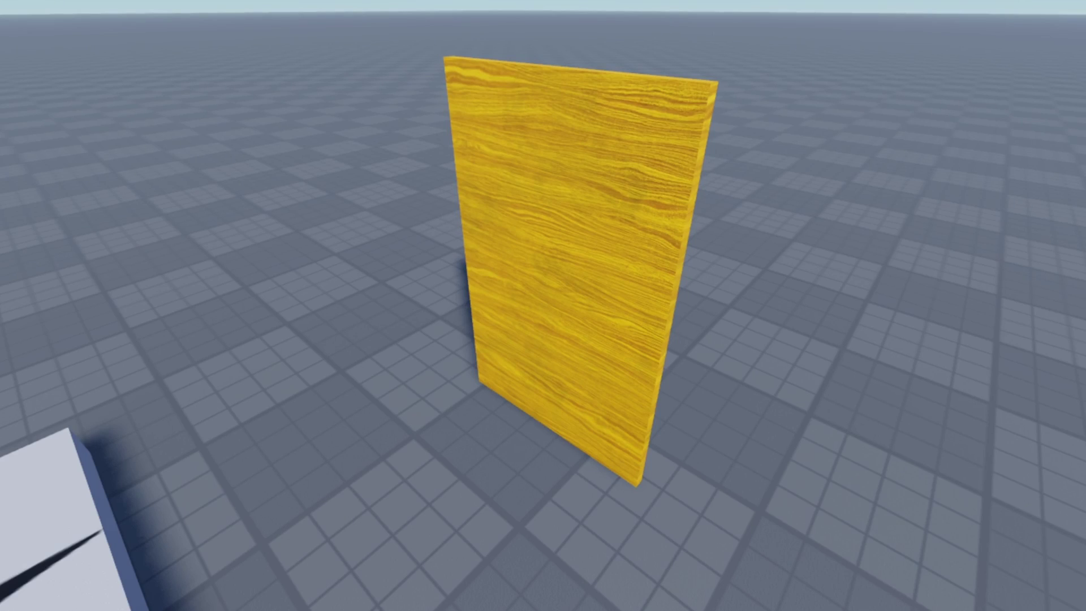
Add the attatchment wall part beside the door and insert an Attachment into it.
key("ctrl+v")
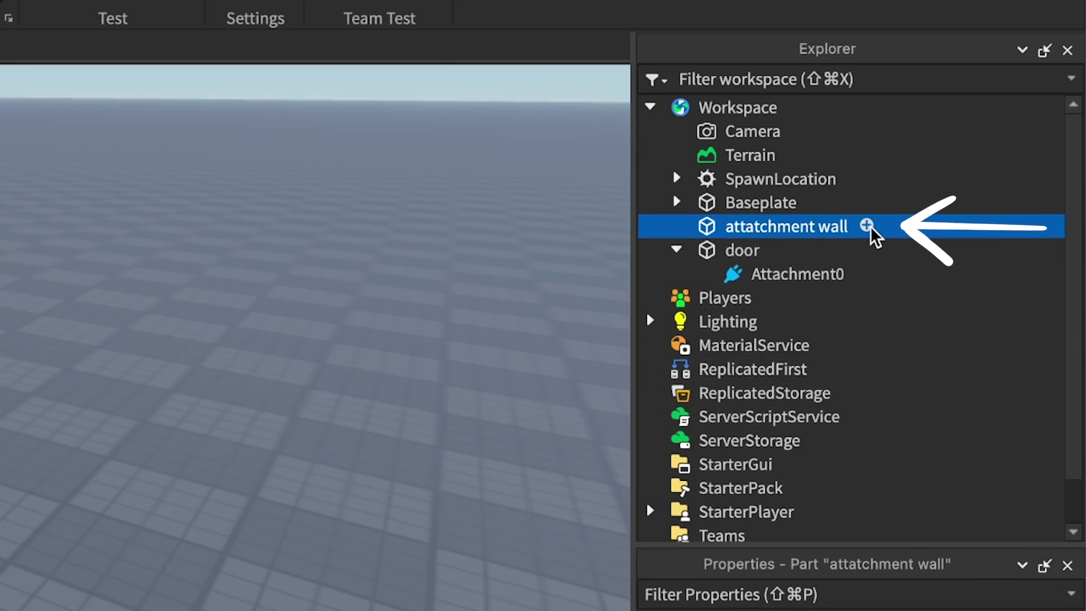
left_click(870, 225)
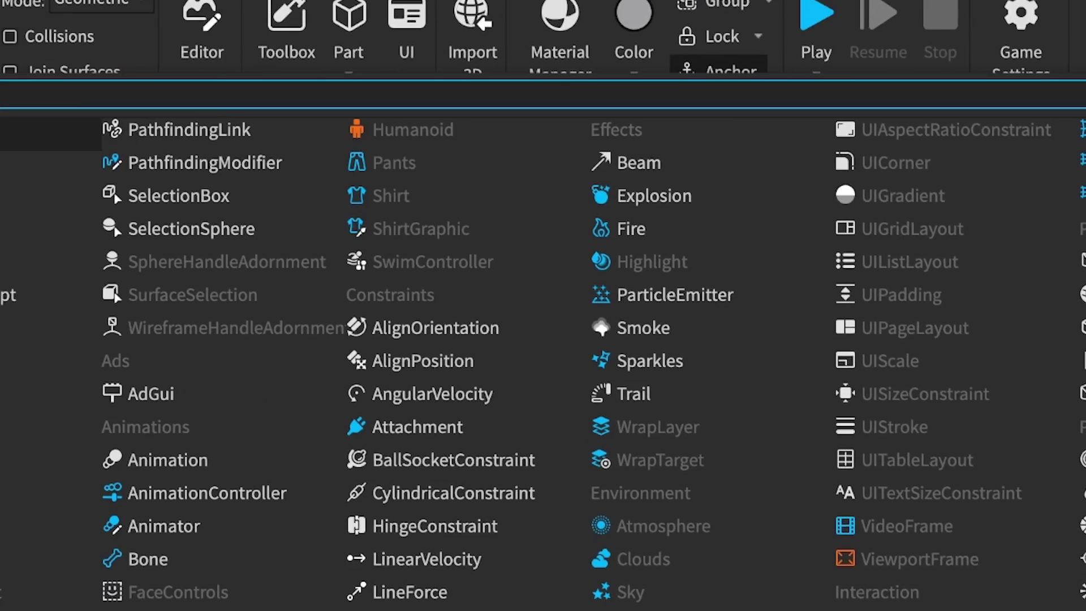
type("at")
key("Return")
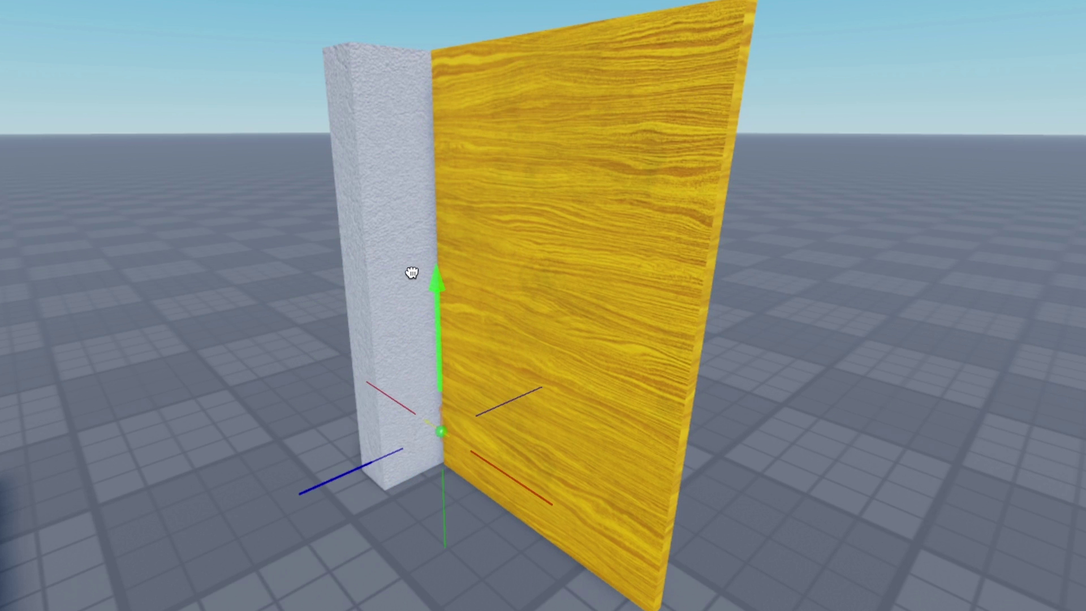
Rotate the wall's attachment around its vertical axis at the lower corner between the wall and the door.
scroll(407, 340, "up", 5)
key("ctrl+4")
left_click_drag(396, 408, 382, 523)
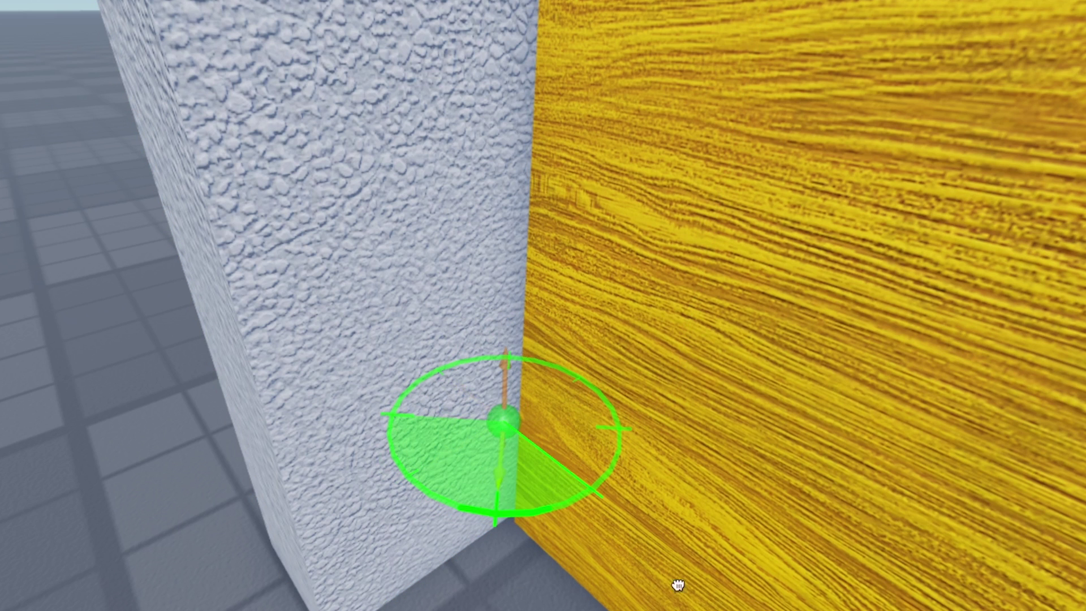
left_click_drag(677, 585, 834, 462)
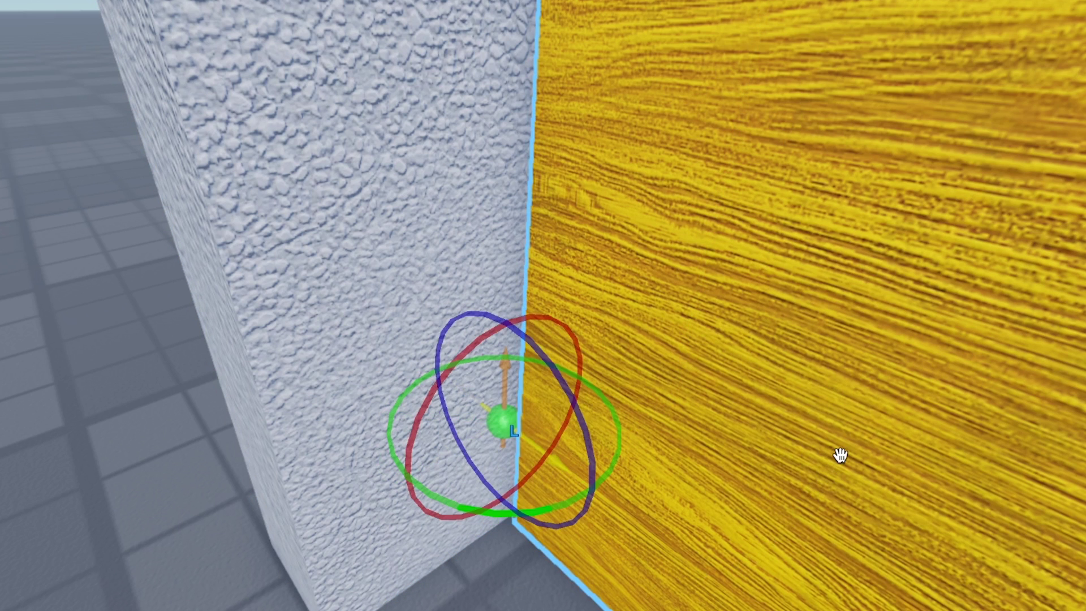
Rename the attatchment wall's attachment Attachment1 and select it together with the door's Attachment0.
right_click(747, 251)
left_click(754, 11)
type("1")
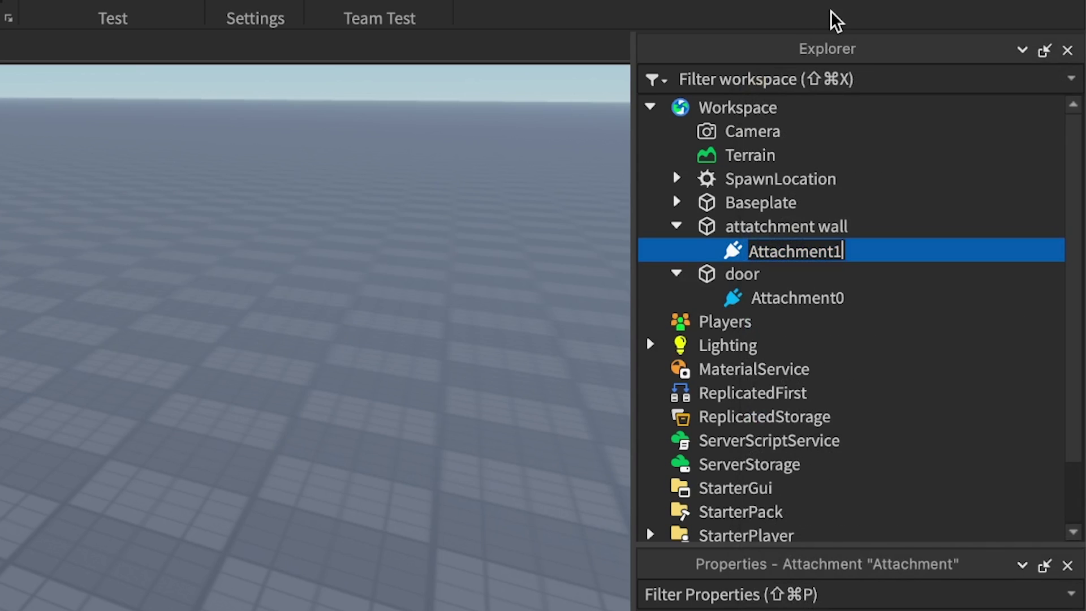
key("Return")
left_click(797, 299, "ctrl")
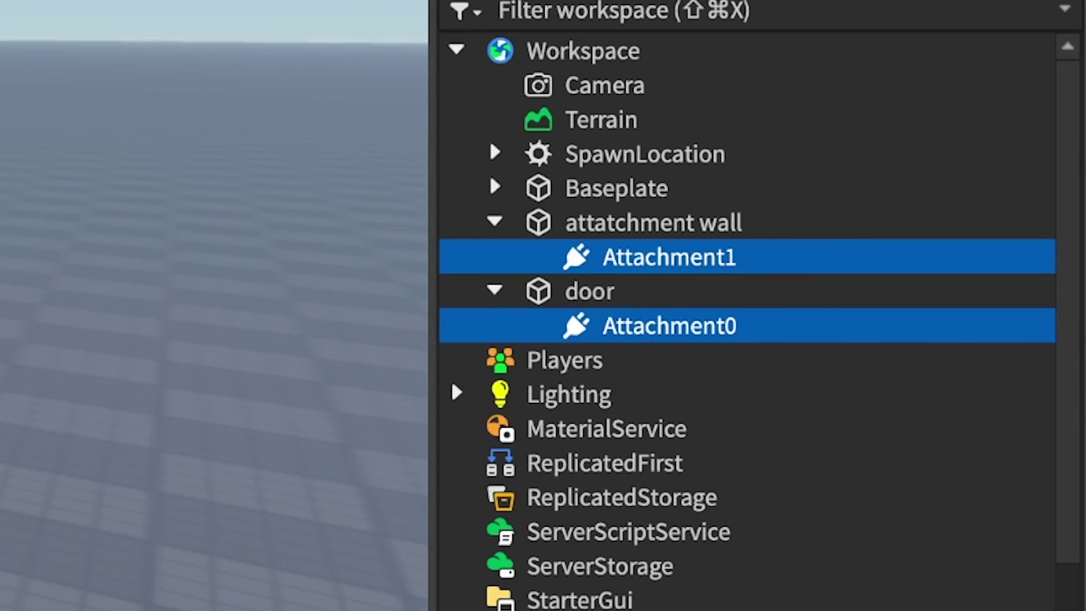
Insert a PrismaticConstraint into the door part.
left_click(589, 291)
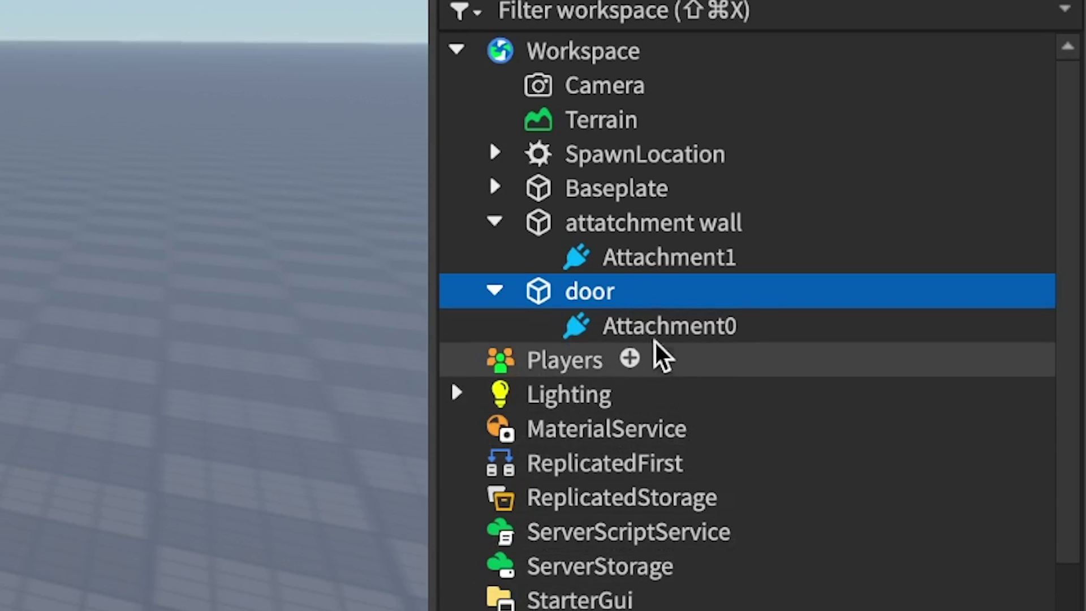
left_click(643, 289)
type("pris")
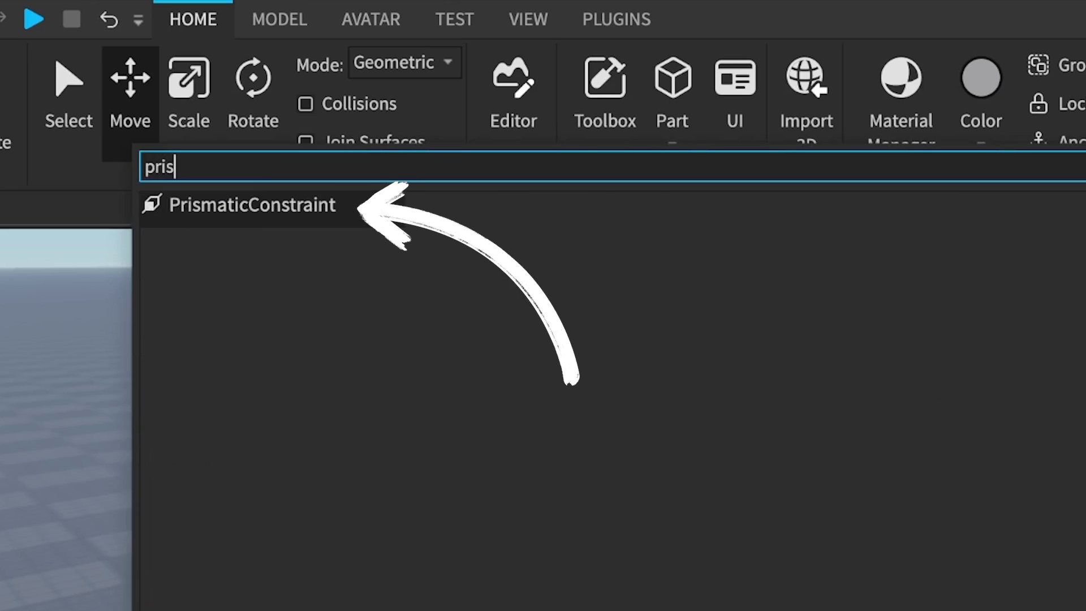
key("Return")
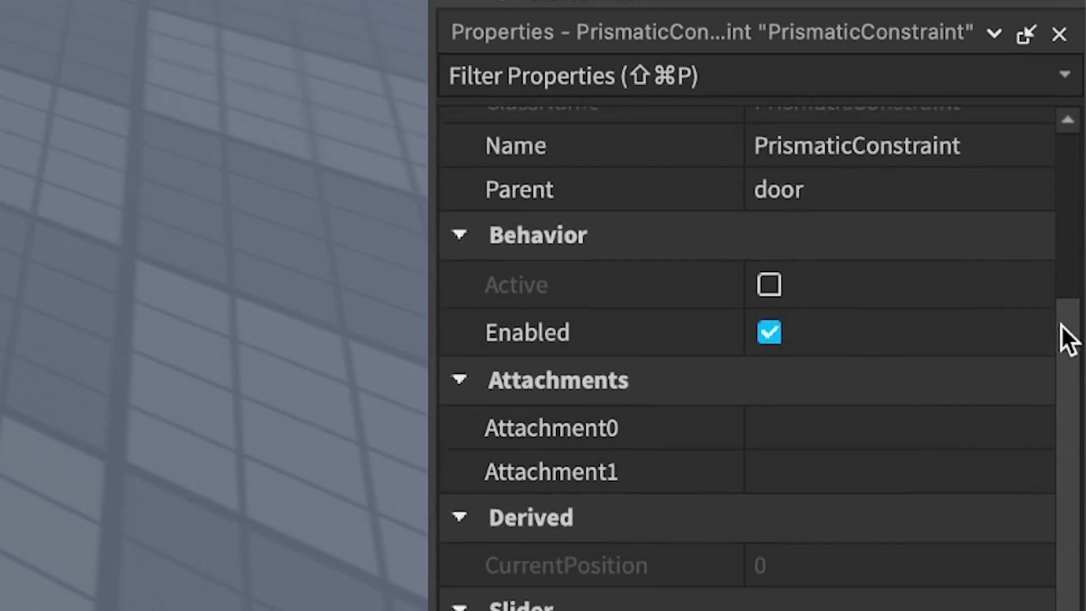
Link the PrismaticConstraint's Attachment0 to the door's Attachment0 and its Attachment1 to the wall's Attachment1.
left_click_drag(1061, 324, 1066, 503)
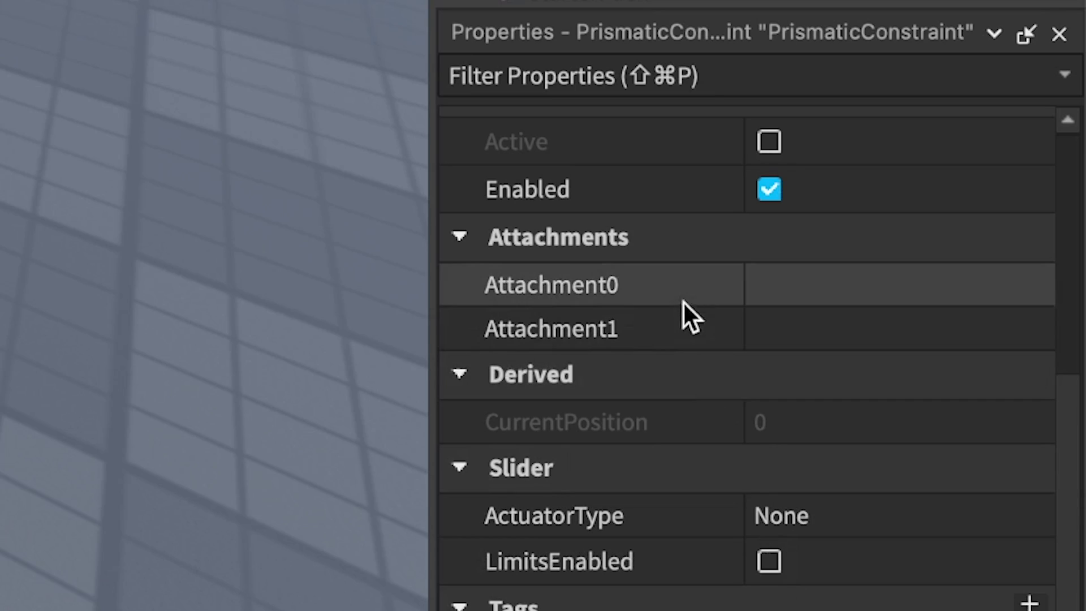
left_click(681, 293)
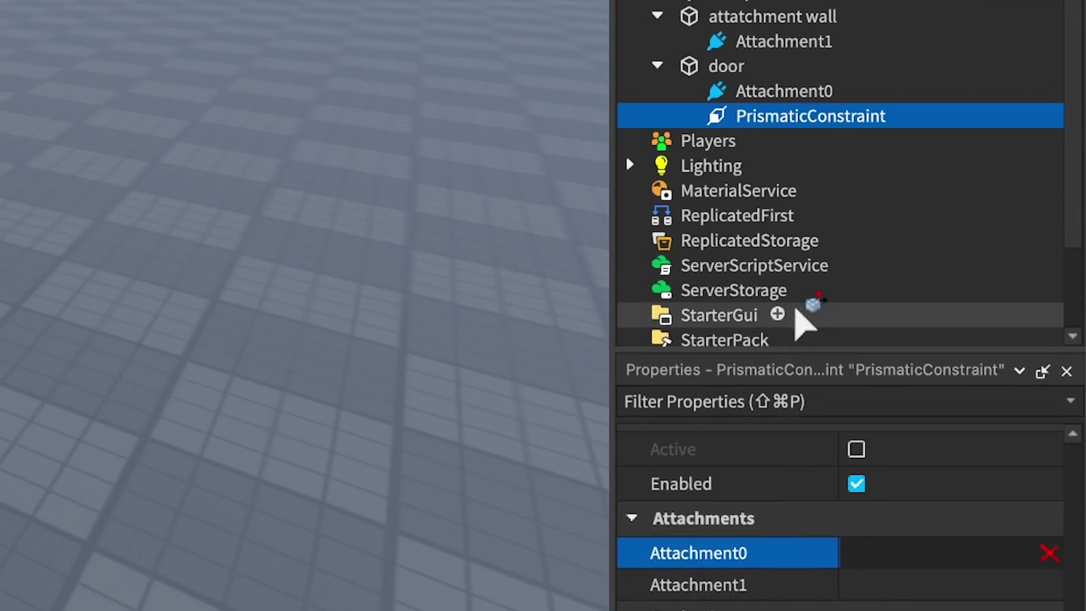
left_click(832, 93)
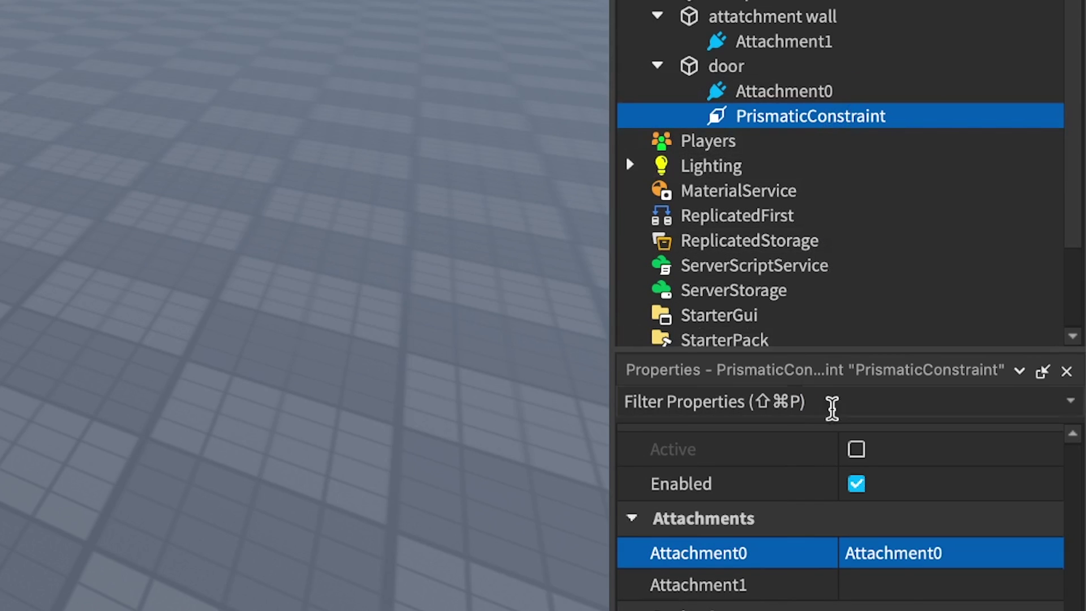
left_click(807, 585)
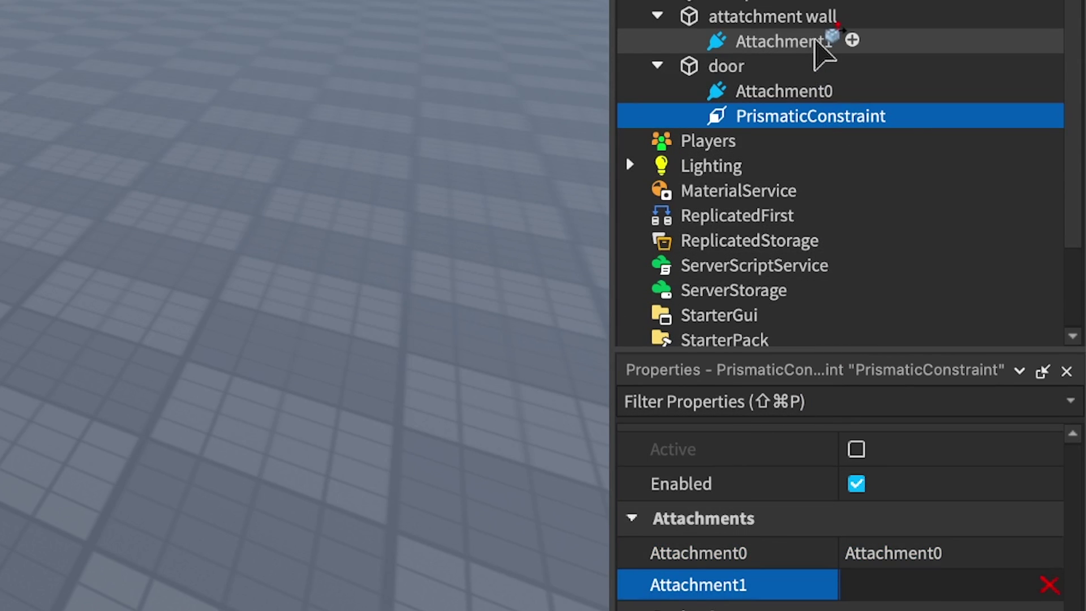
left_click(823, 43)
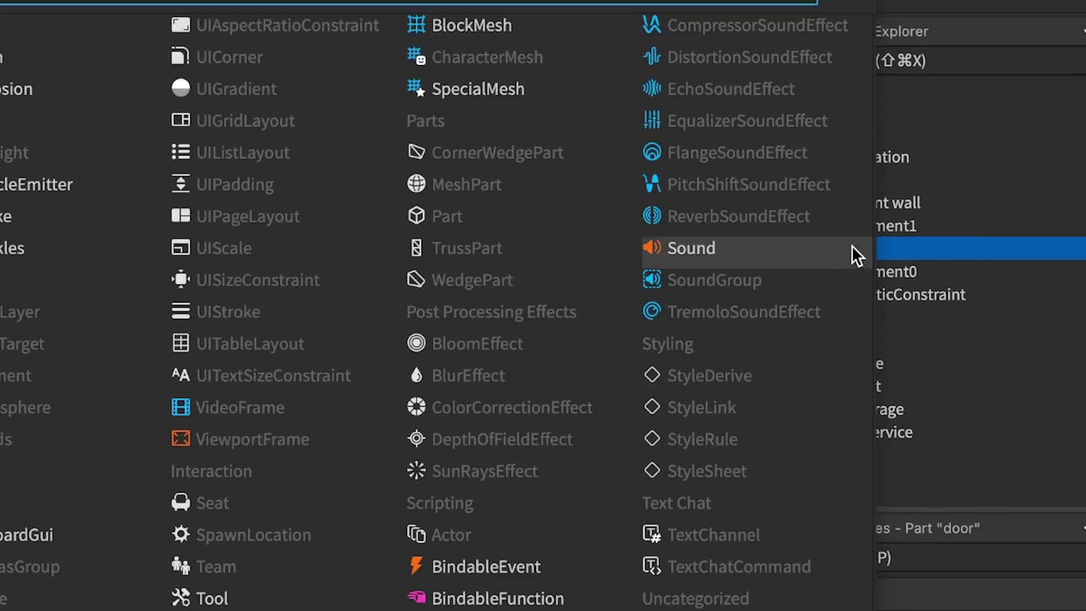
Insert a drag detector into the door, and in a playtest walk up to the door and slide it.
type("dr")
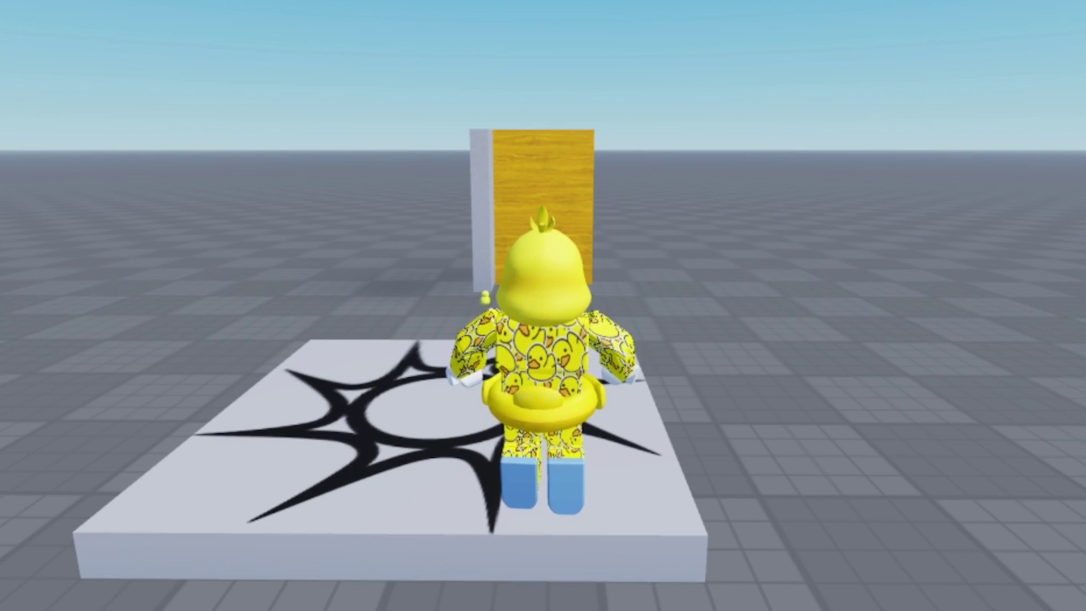
key("w")
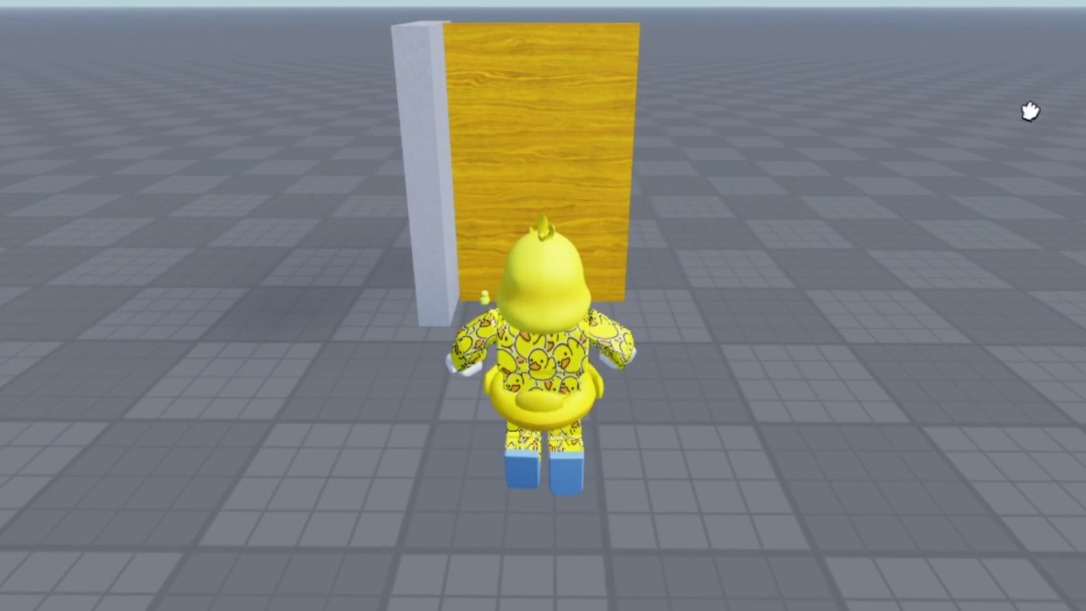
left_click_drag(1030, 112, 943, 400)
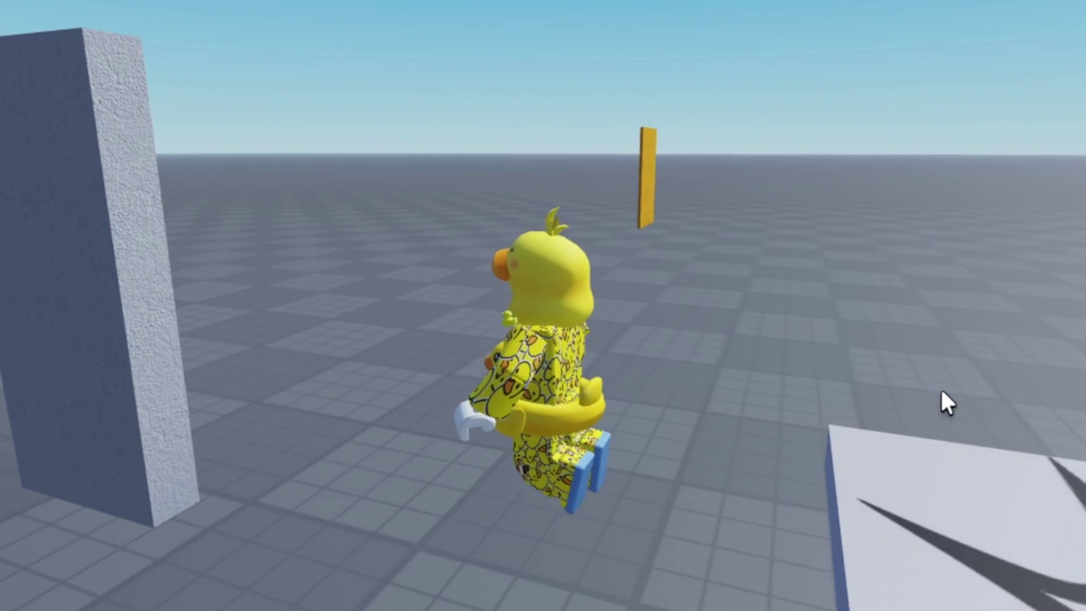